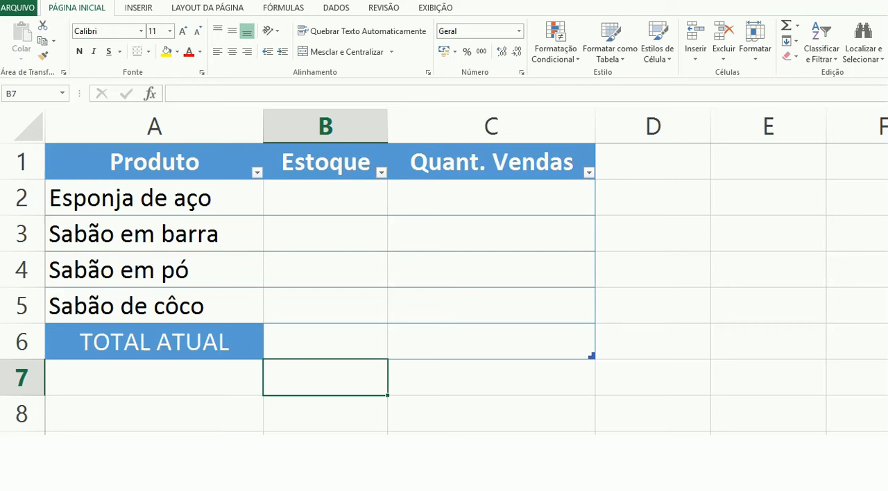
Step: Enter stock quantities 100, 50, 100 and 50 in the Estoque column for the four products
left_click(315, 354)
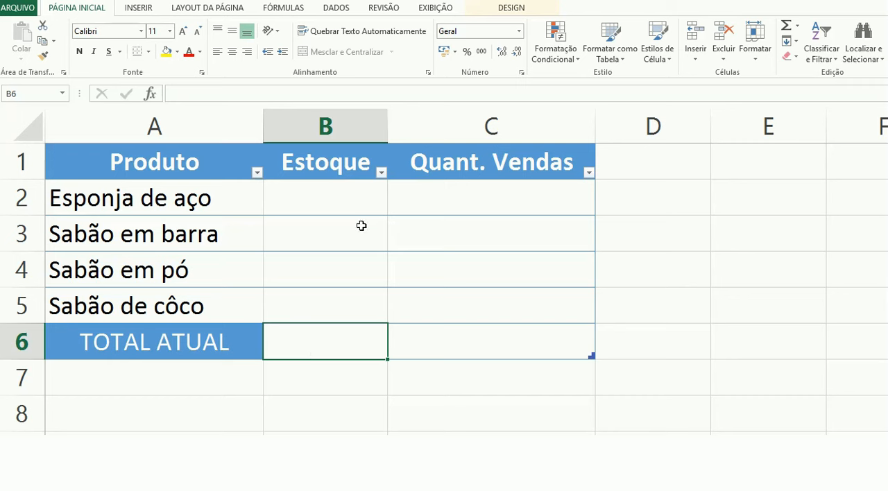
left_click(330, 197)
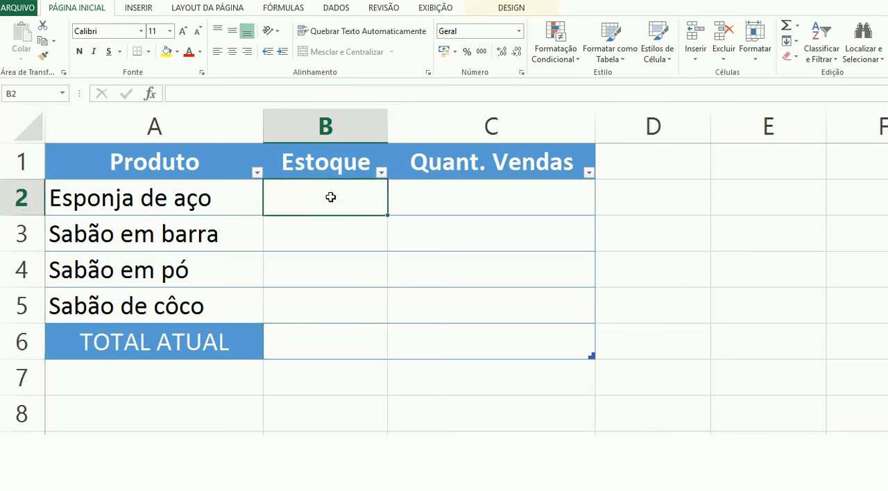
type("100")
key("Return")
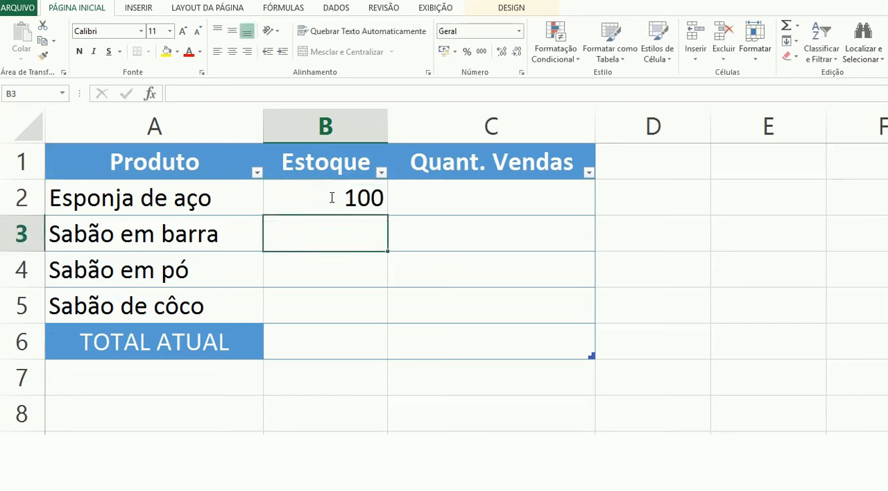
type("50")
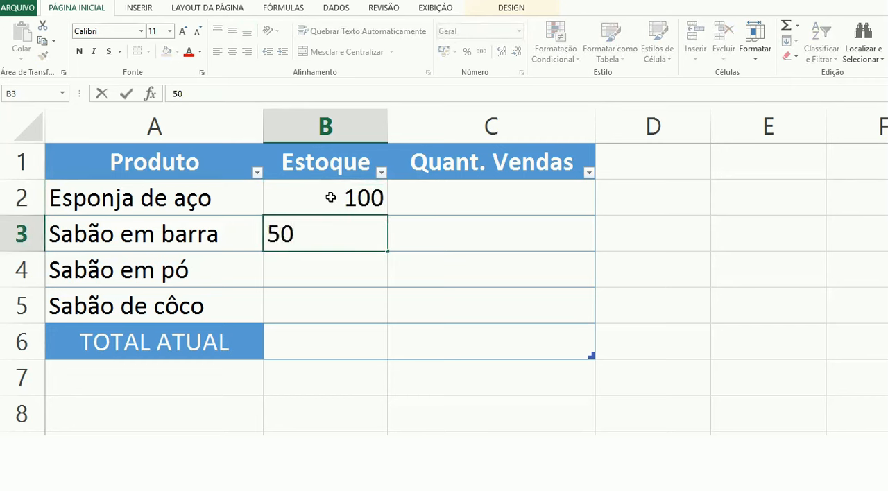
key("Return")
type("100")
key("ctrl+Return")
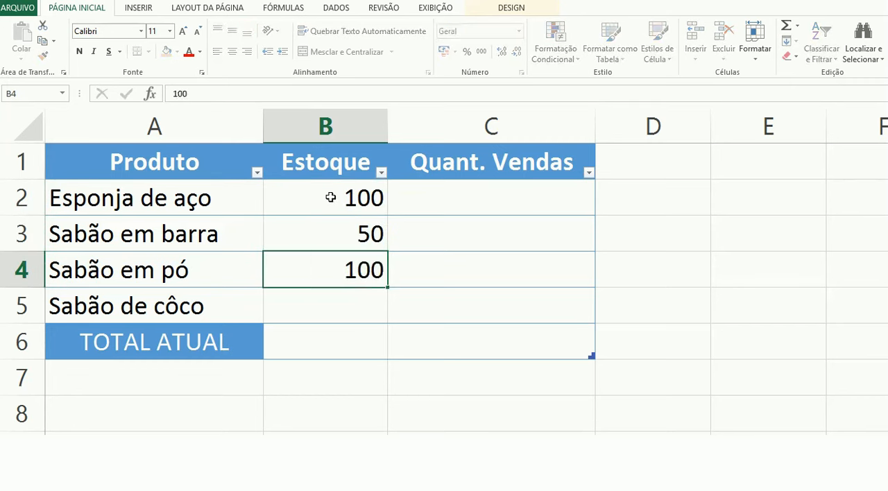
key("Return")
type("50")
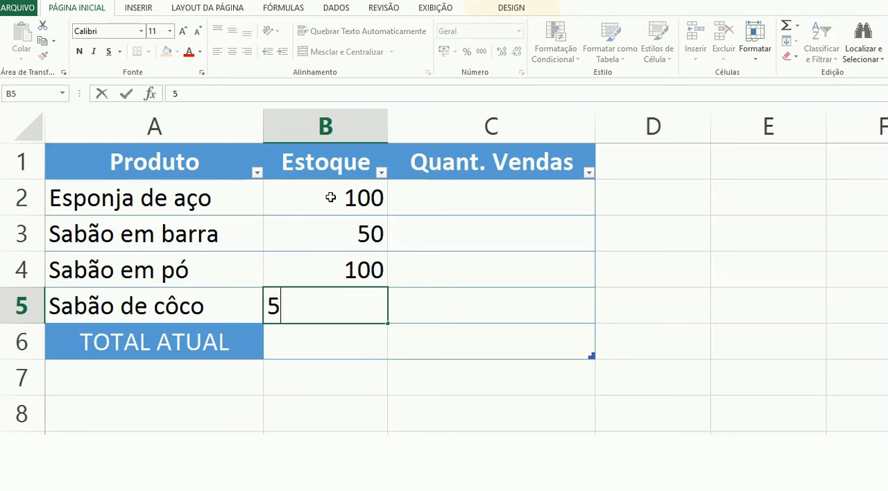
key("Tab")
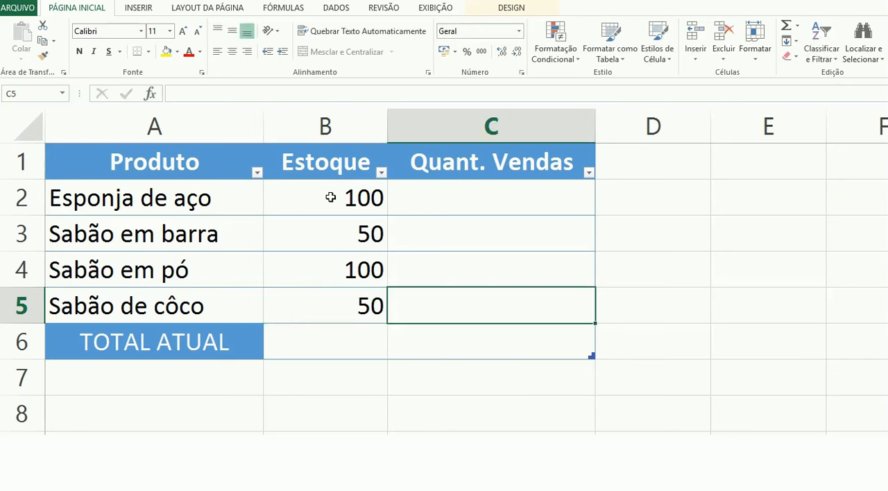
Step: Enter sales quantities 5, 10, 4 and 6 in the Quant. Vendas column for the four products
key("Down")
key("Up")
key("Up")
key("Up")
key("Up")
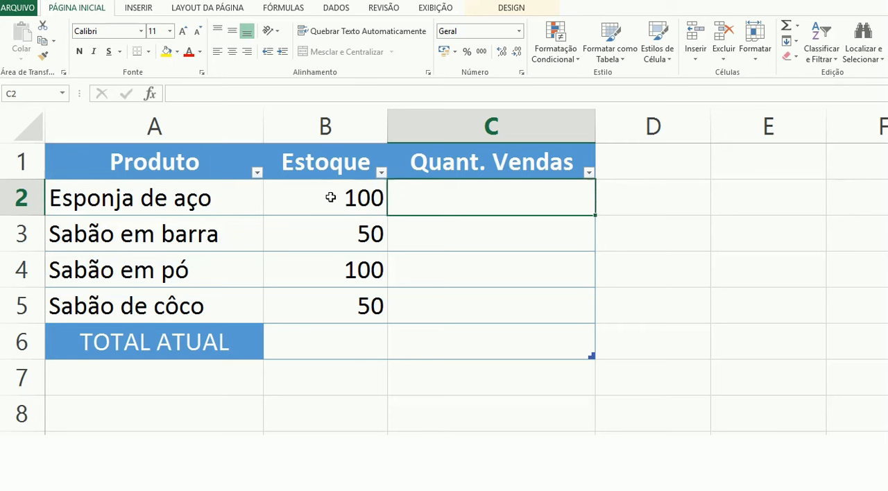
type("5")
key("Return")
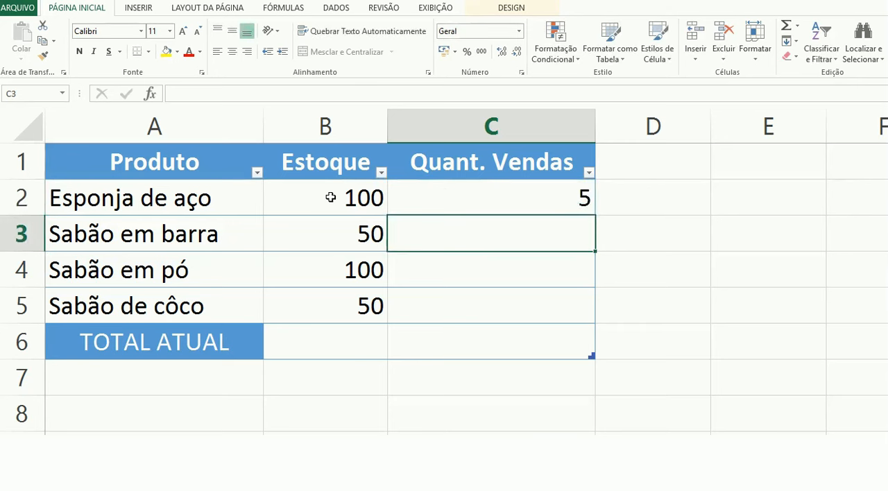
type("10")
key("Return")
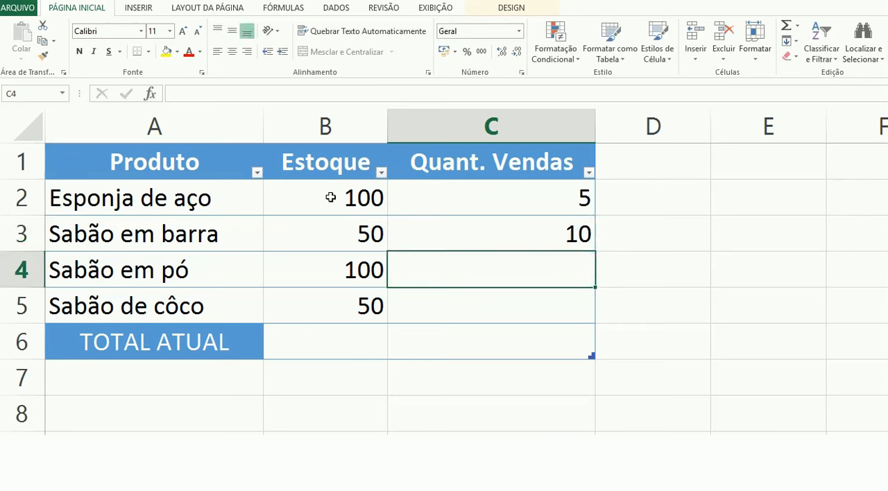
type("4")
key("Return")
type("6")
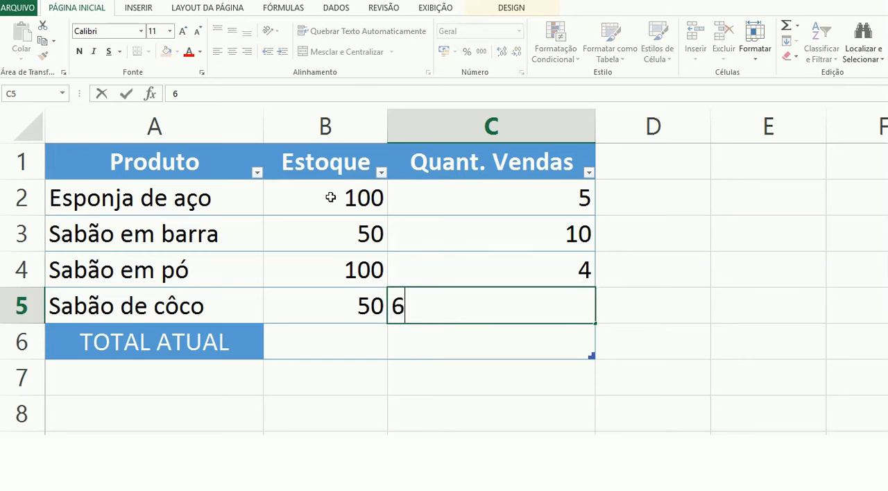
key("Return")
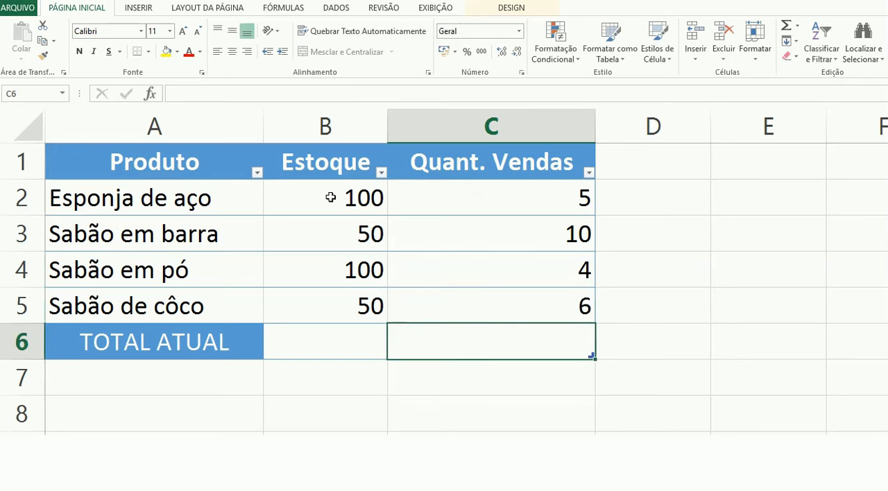
Step: Review the entered stock and sales values cell by cell across both columns
key("Left")
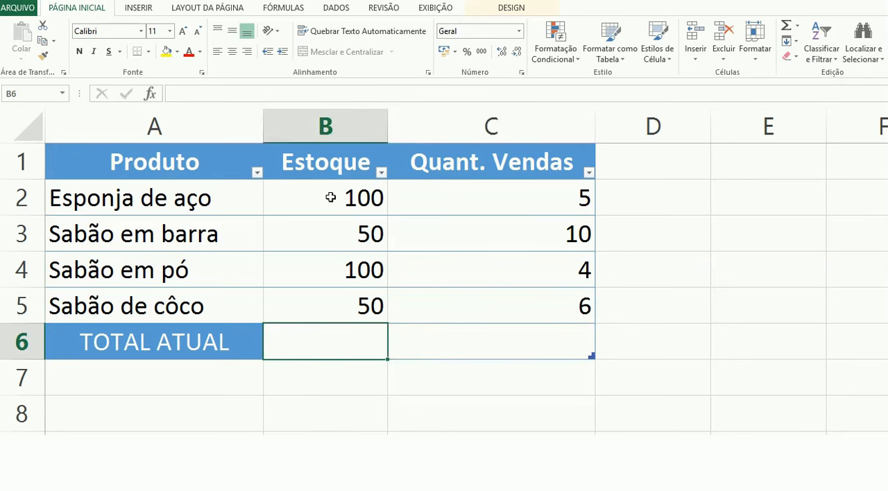
key("Up")
key("Up")
key("Up")
key("Up")
key("Up")
key("Down")
key("Down")
key("Down")
key("Down")
key("Down")
key("Right")
key("Up")
key("Up")
key("Up")
key("Up")
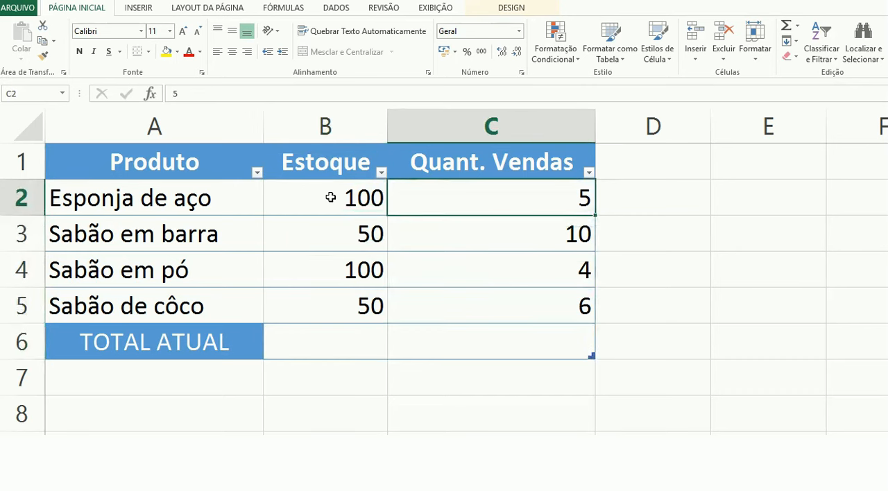
key("Down")
key("Down")
key("Down")
key("Down")
key("Up")
key("Up")
key("Up")
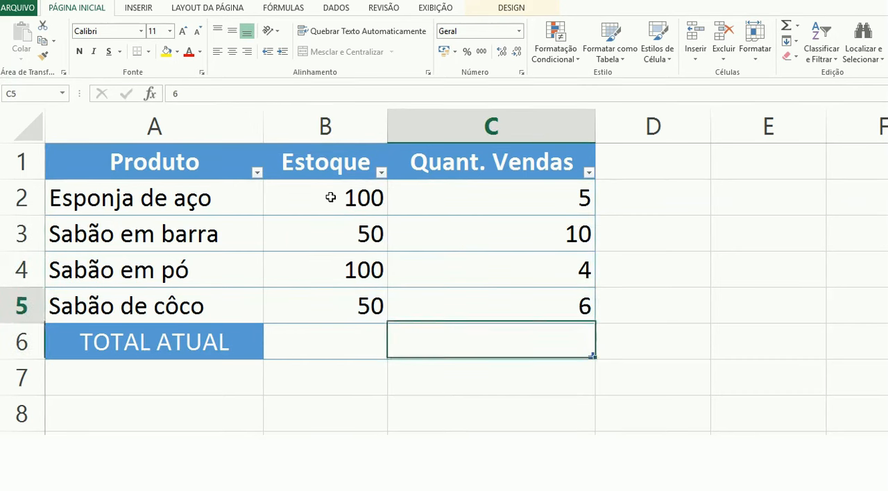
key("Up")
key("Up")
key("Down")
key("Left")
key("Down")
key("Down")
key("Down")
key("Down")
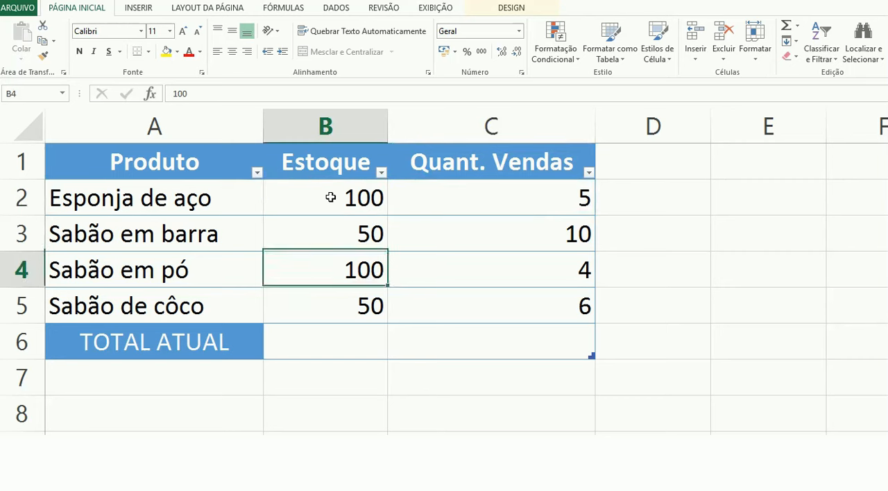
Step: Add a total of the sales quantities in the TOTAL ATUAL row with =soma(C2:C5)
key("Right")
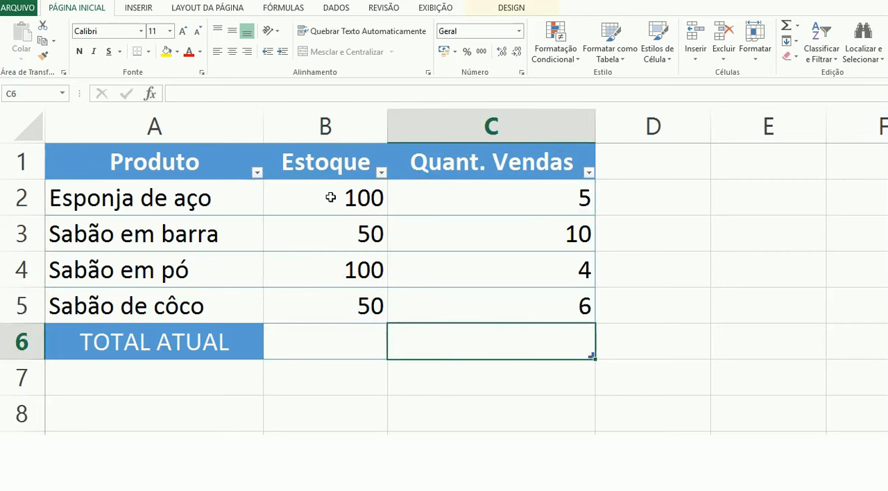
type("=soma(")
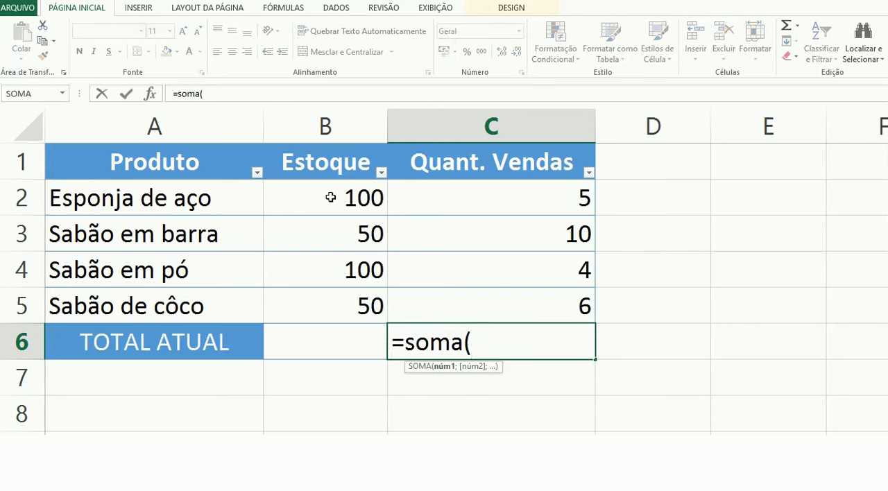
left_click_drag(469, 195, 471, 297)
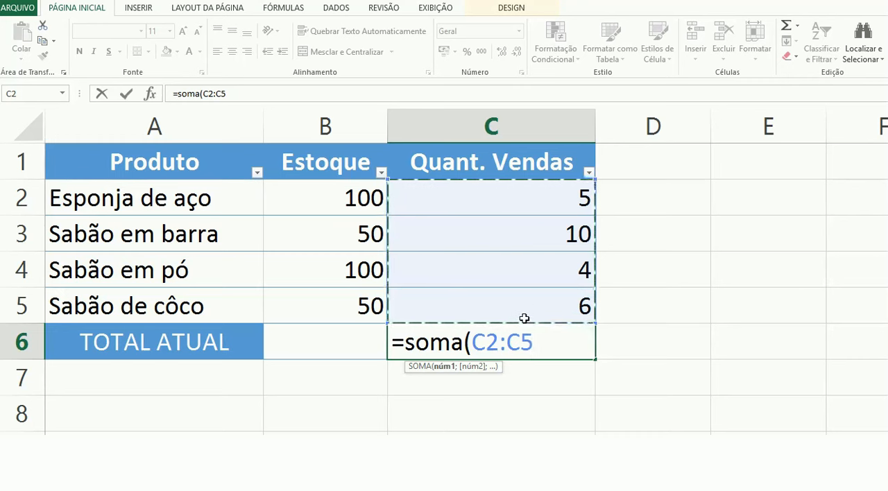
key("Return")
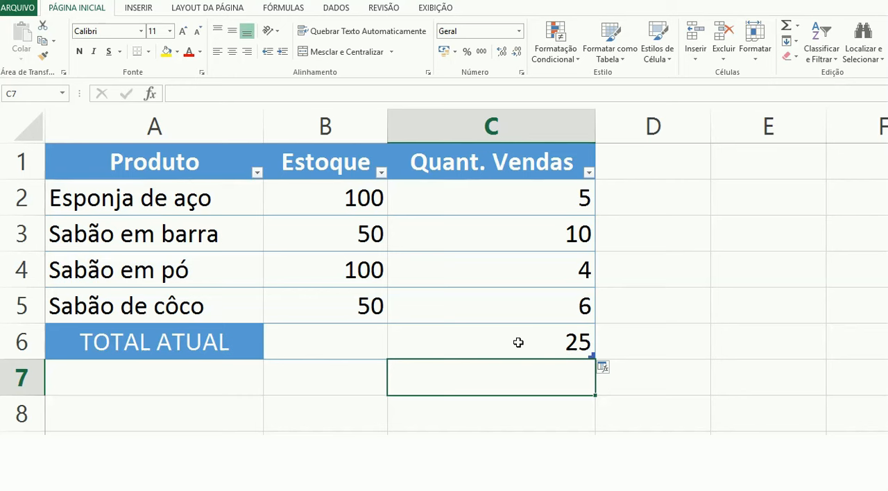
Step: Enter =soma(B2:B5)-c6 in the TOTAL ATUAL stock cell to subtract total sales from total stock
left_click(357, 343)
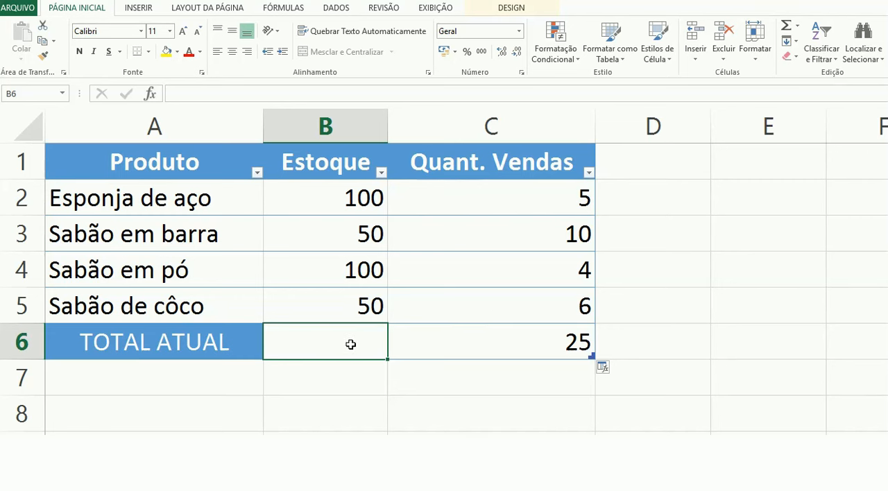
type("=soma(")
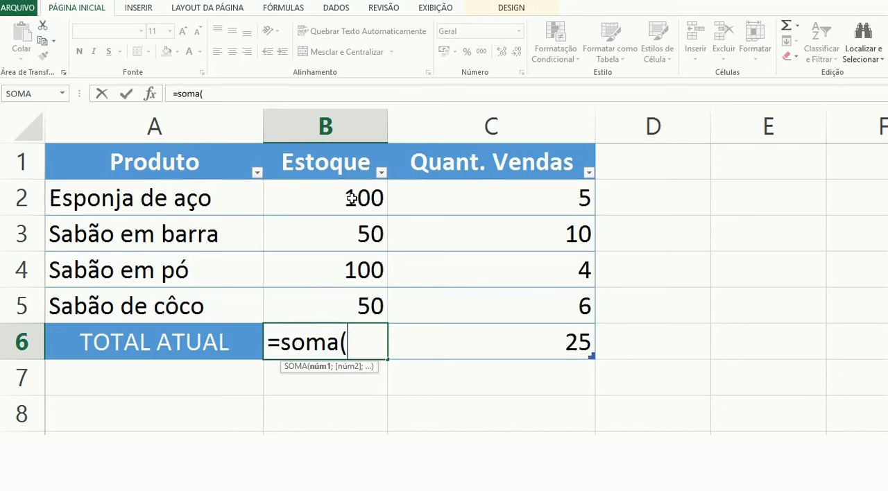
left_click_drag(352, 198, 340, 302)
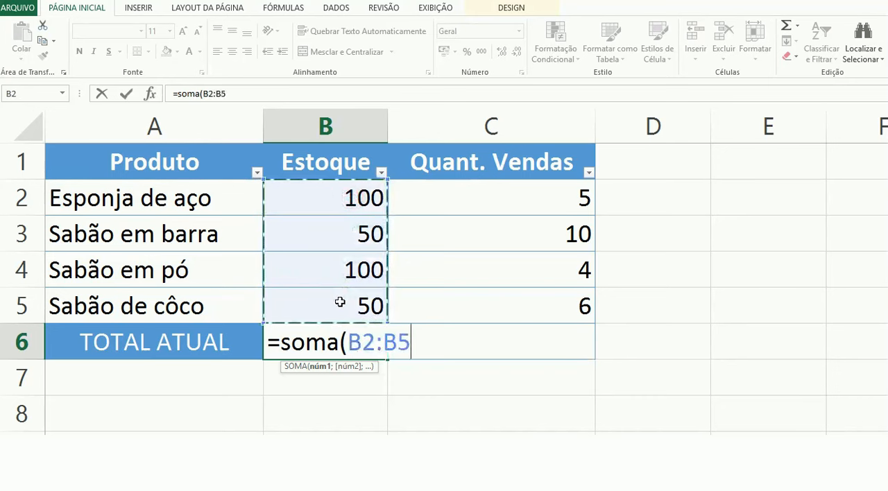
type(")-")
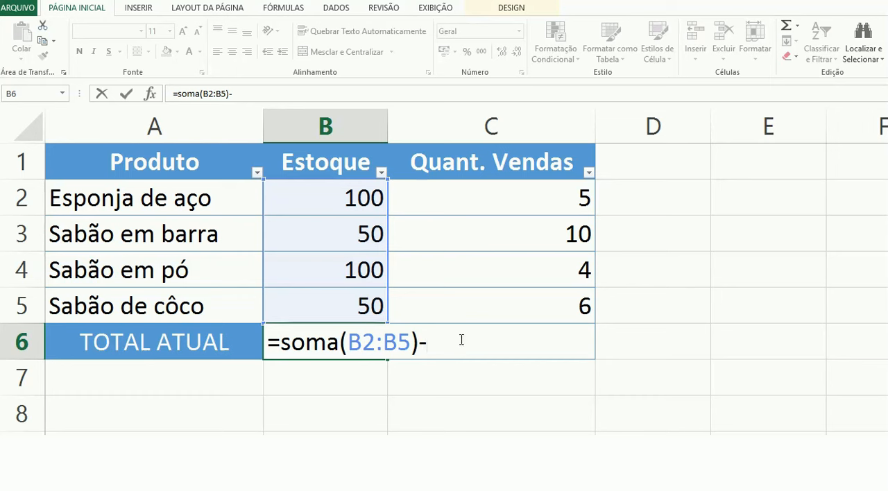
type("c6")
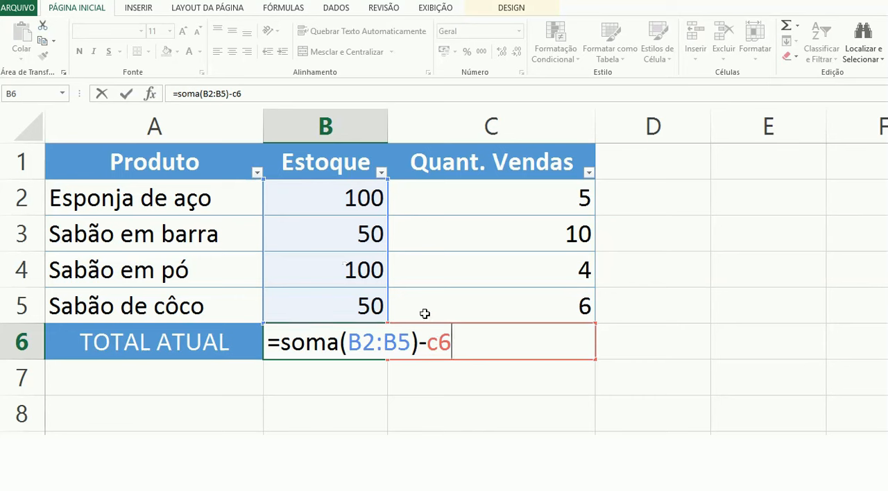
key("Return")
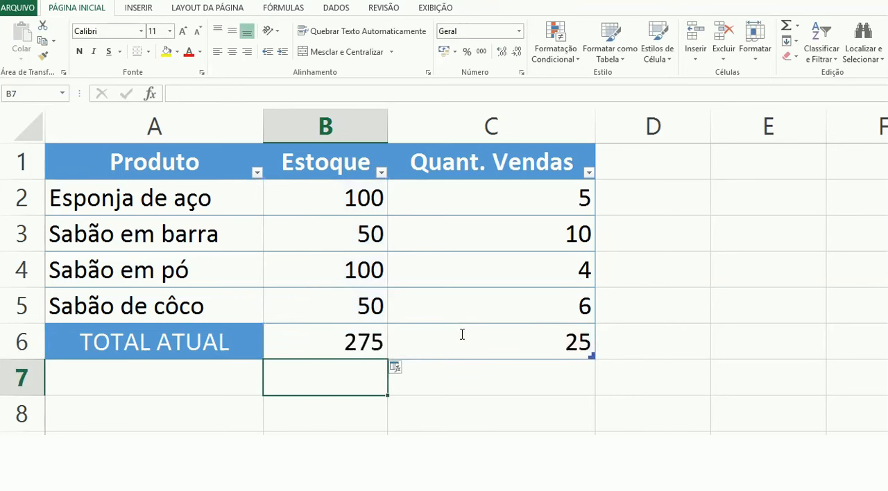
Step: Change the Esponja de aço sales quantity to 15
left_click(316, 345)
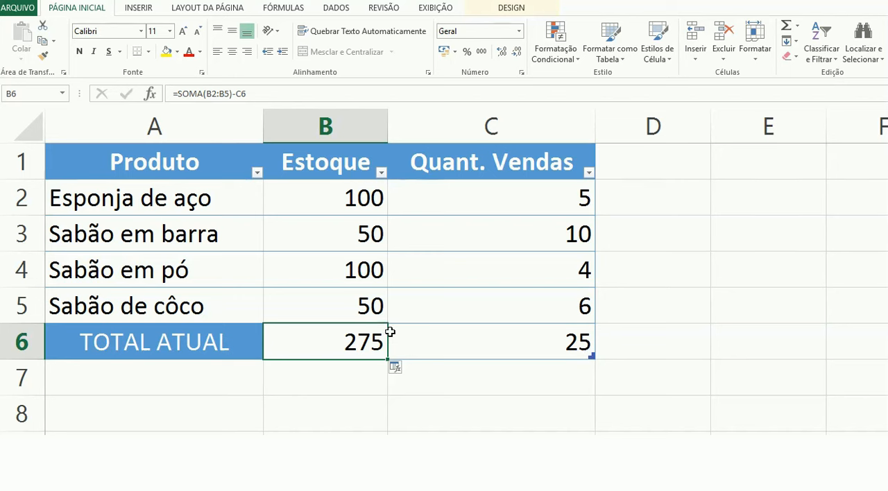
left_click(523, 207)
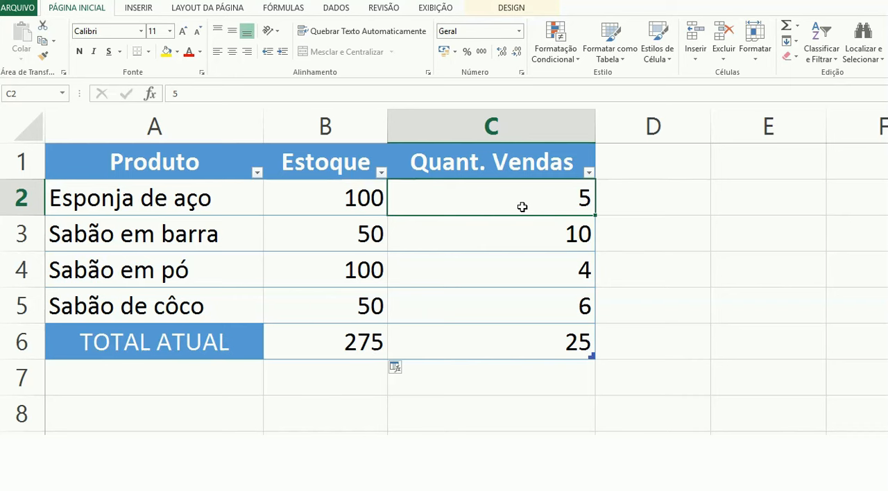
type("15")
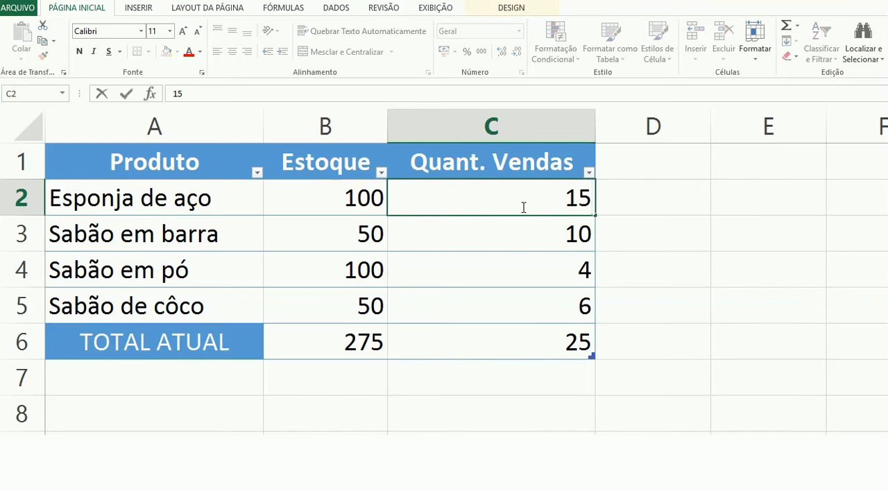
key("Return")
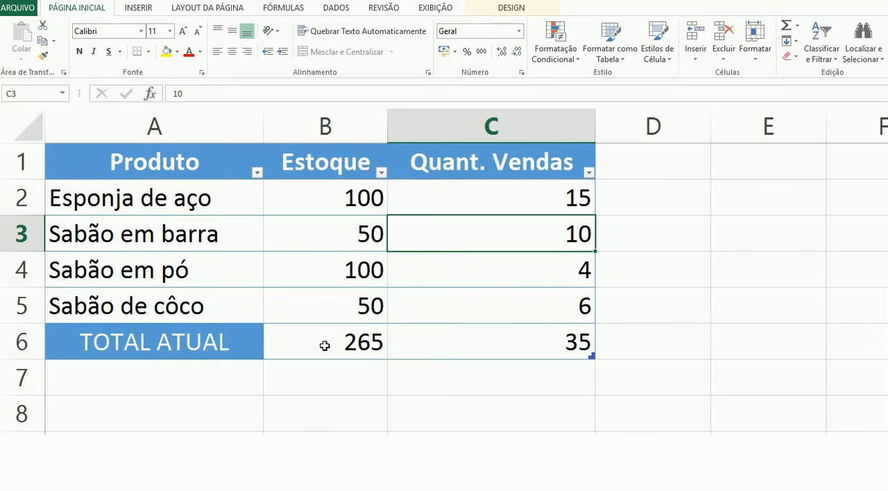
Step: Inspect the formulas in both TOTAL ATUAL cells without changing them
double_click(426, 349)
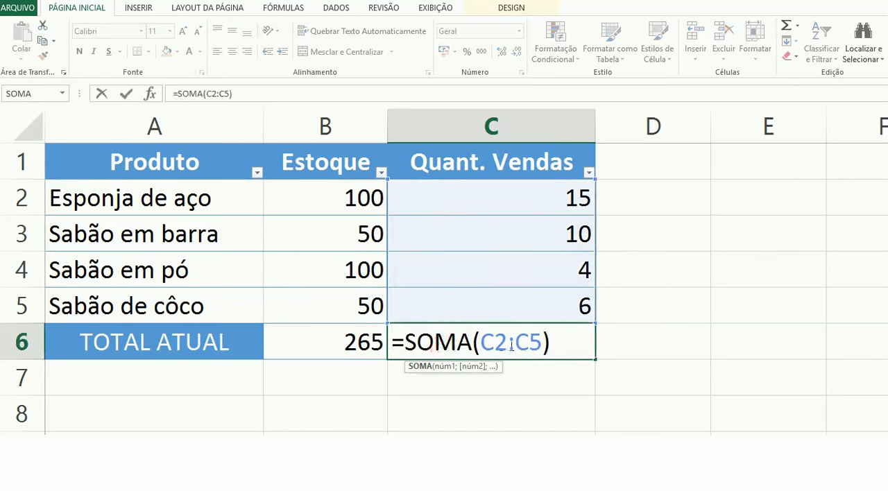
key("Escape")
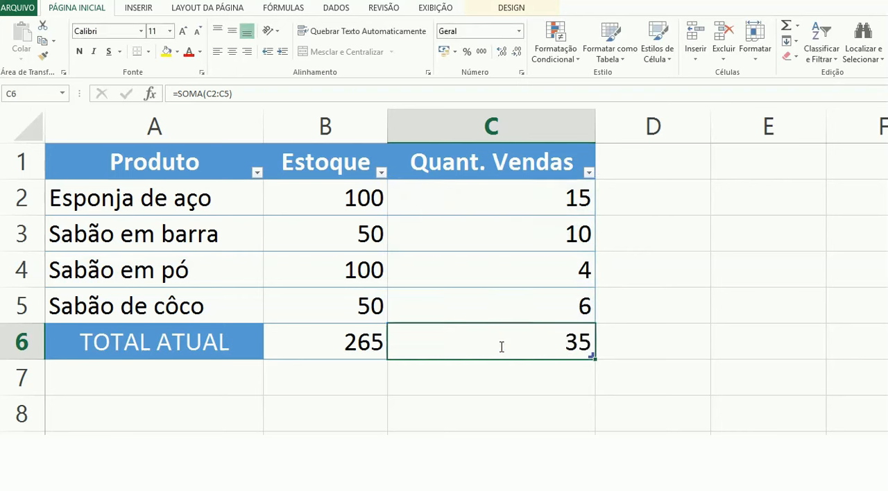
double_click(329, 341)
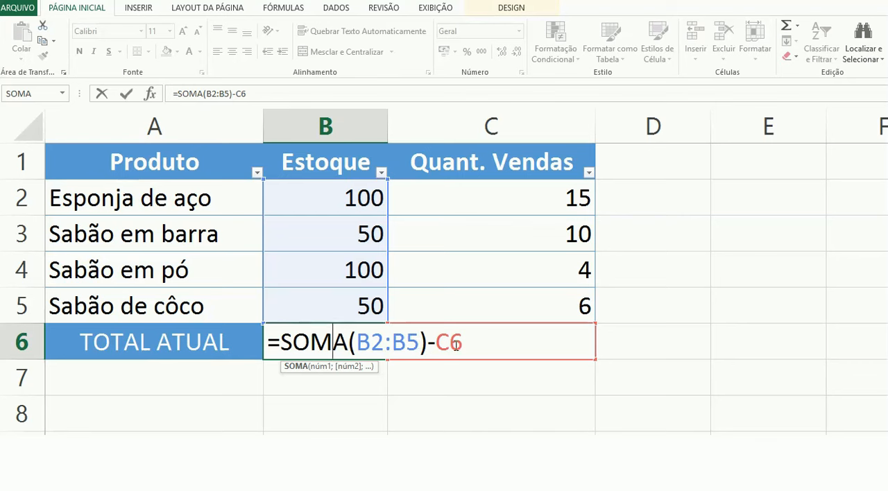
key("ctrl+Return")
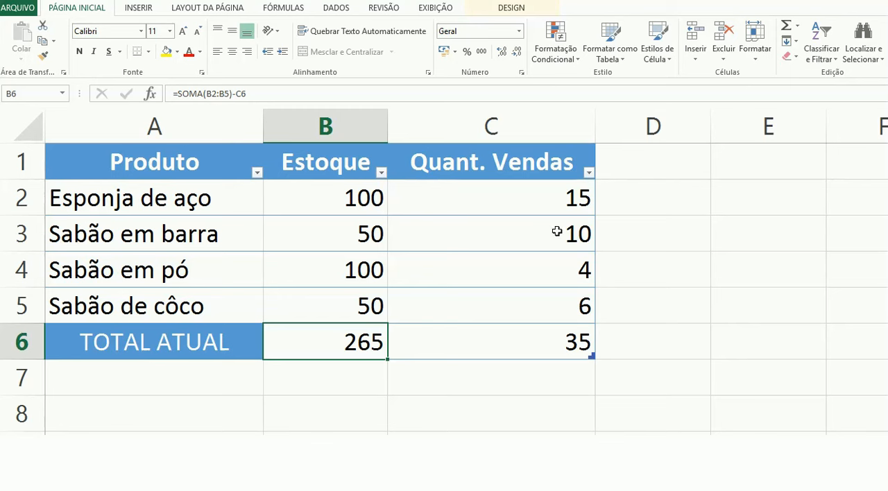
left_click(621, 168)
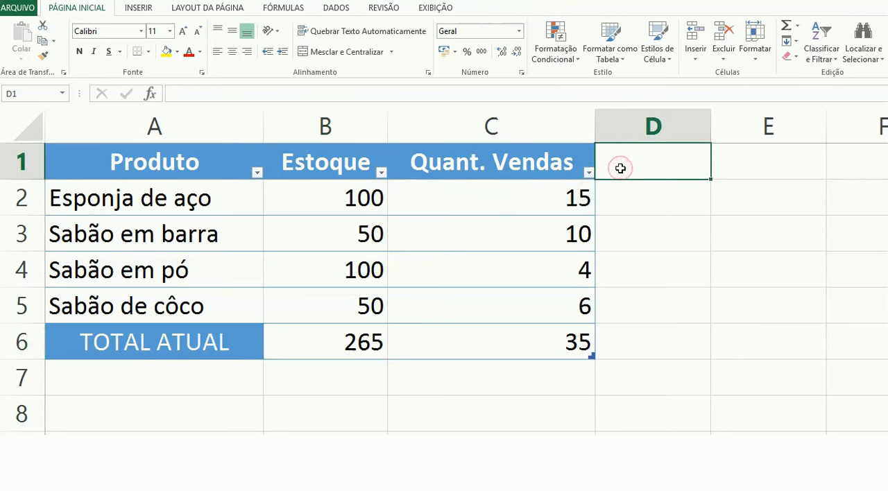
Step: Add a new table column headed Total next to Quant. Vendas
type("Total")
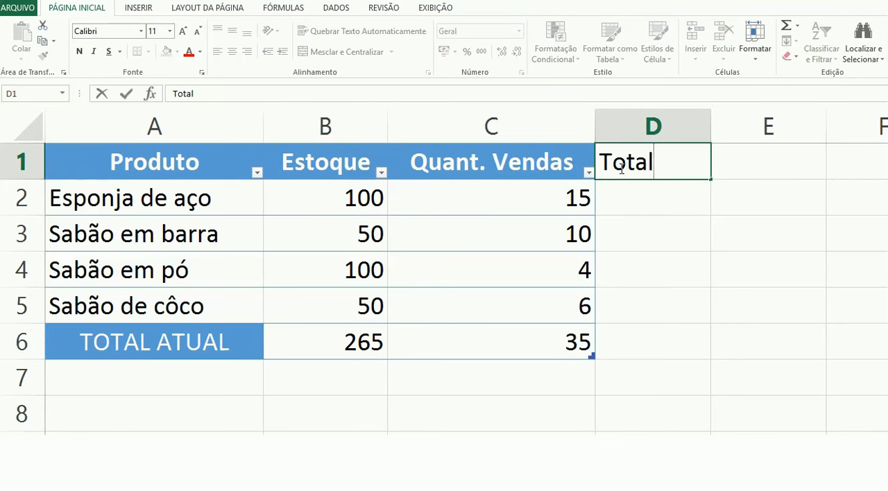
key("Return")
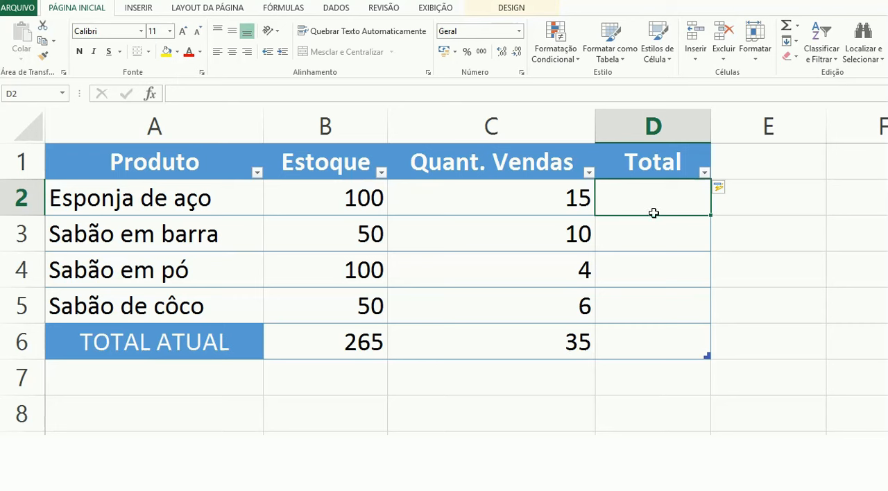
Step: Enter =b2-c2 in the first Total cell to subtract each product's sales from its stock
type("=")
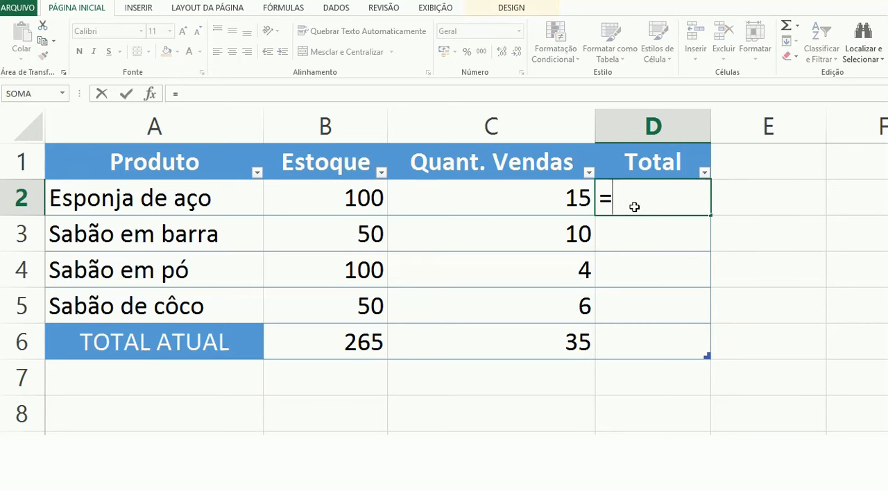
type("b2")
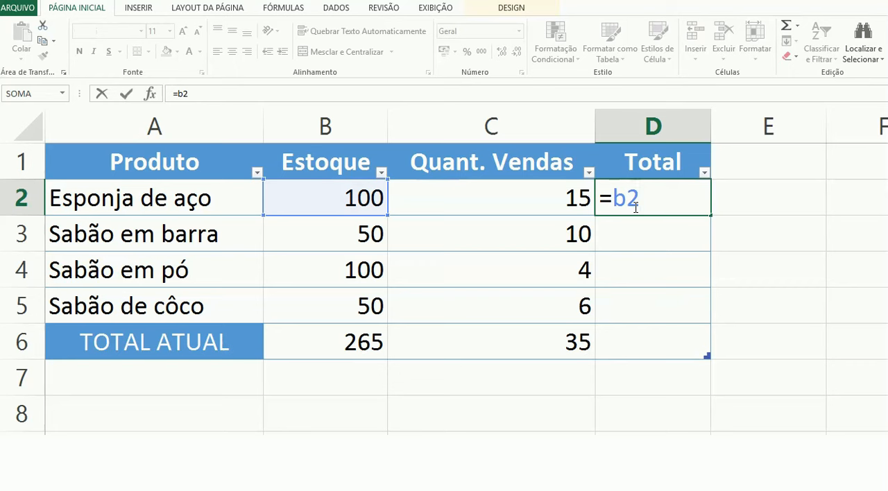
type("-c2")
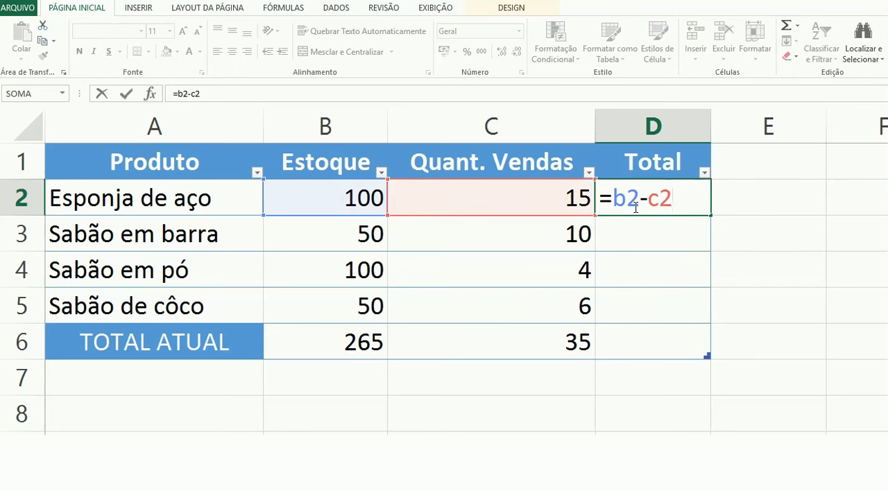
key("Return")
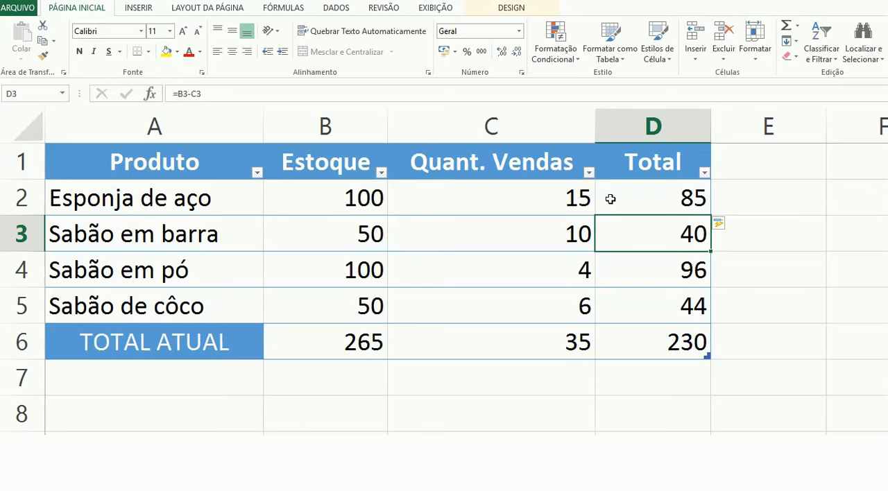
left_click(657, 196)
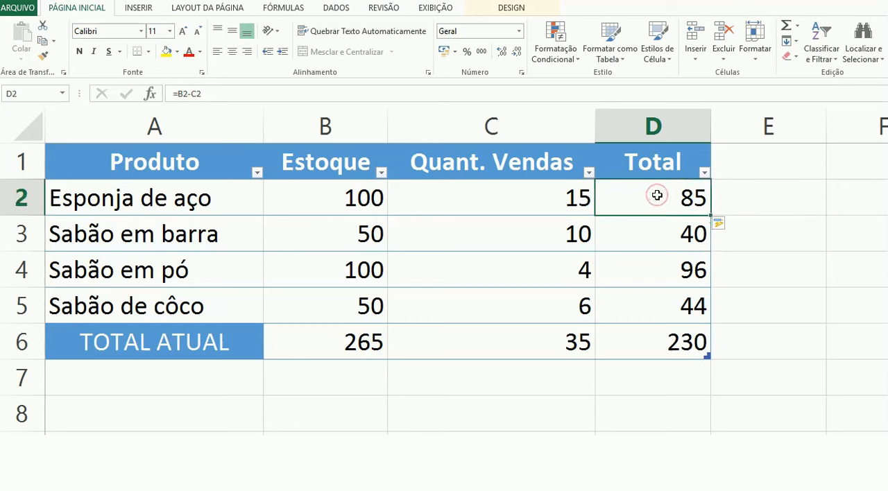
left_click(651, 231)
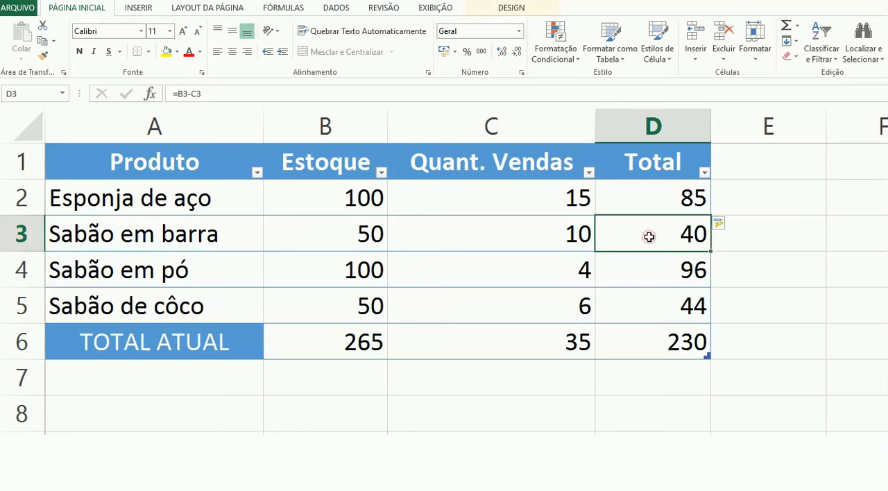